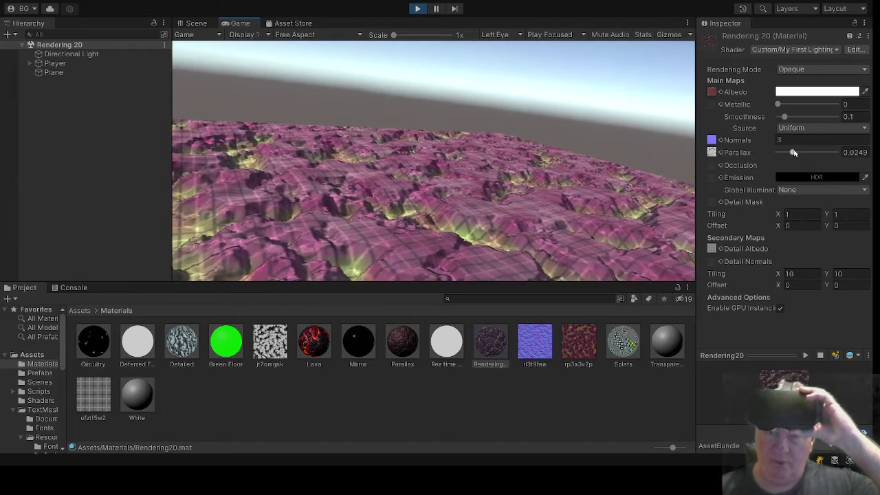
Drag the Rendering 20 material's Parallax slider up from 0.0249 to about 0.0744.
{"action": "left_click_drag", "start_coordinate": [794, 157], "coordinate": [815, 156]}
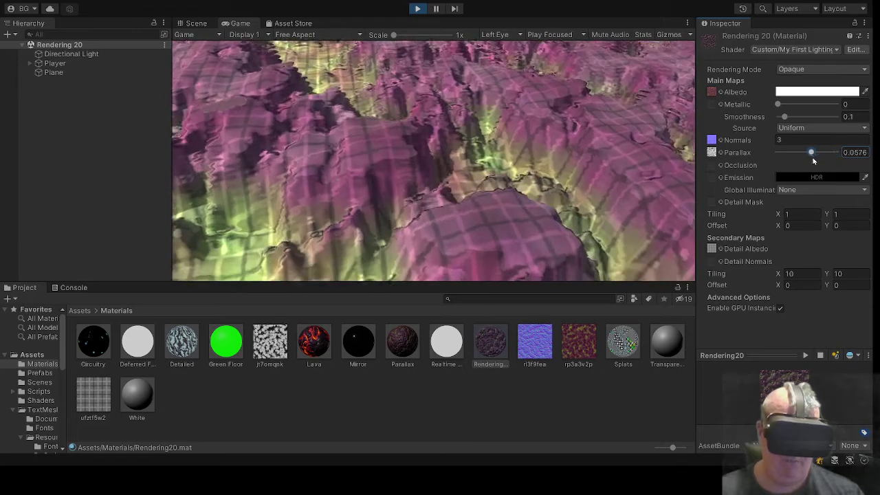
{"action": "left_click_drag", "start_coordinate": [815, 156], "coordinate": [825, 158]}
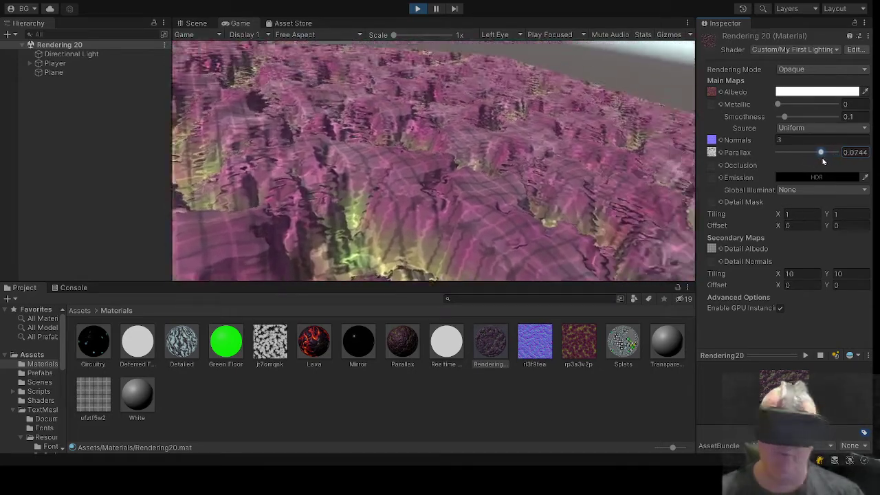